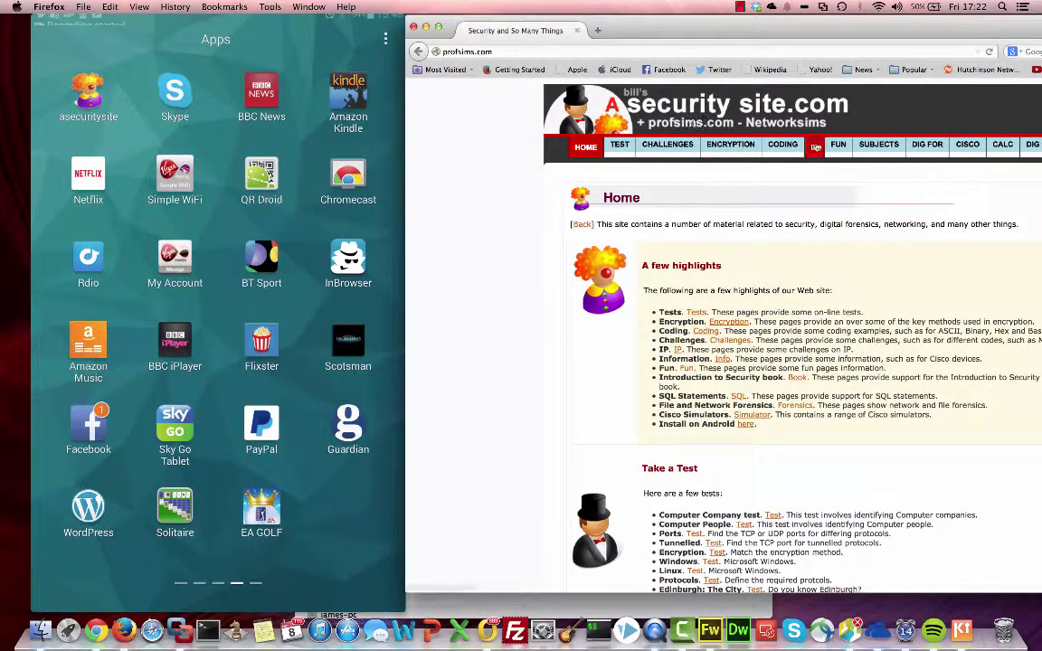
Step: Go to the CISCO section's General examples routing page and shift the browser window left
left_click(969, 149)
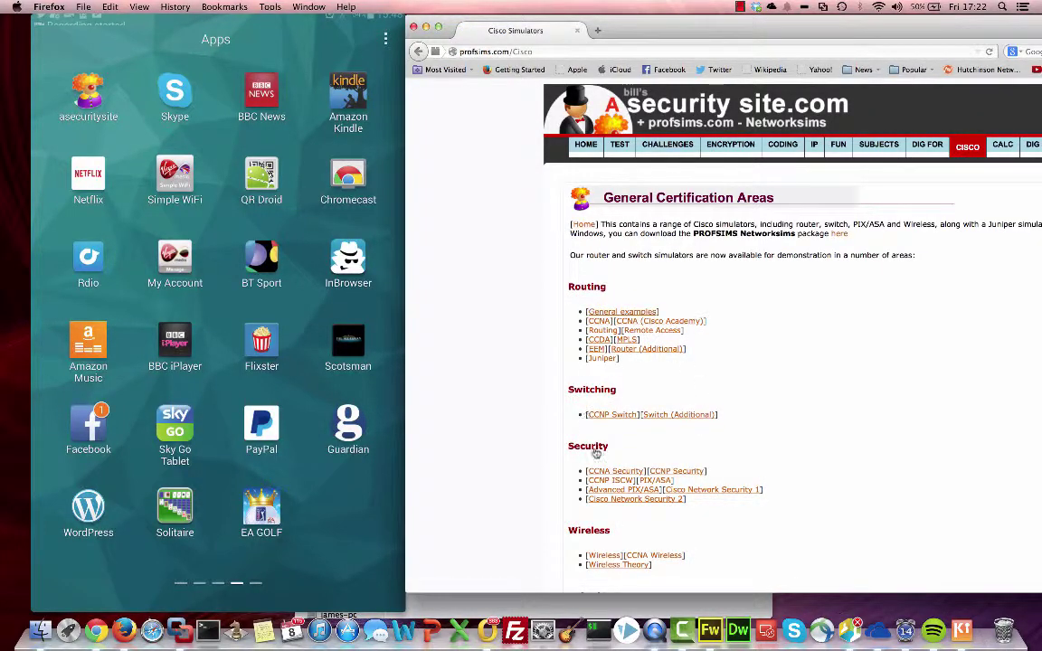
left_click(620, 315)
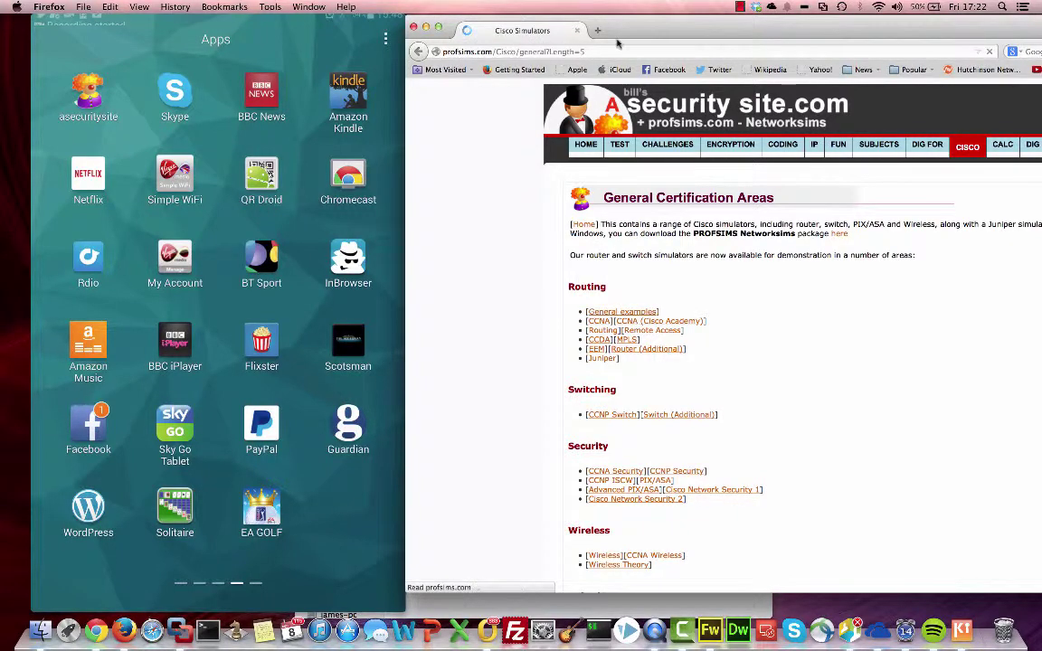
left_click_drag(735, 31, 494, 29)
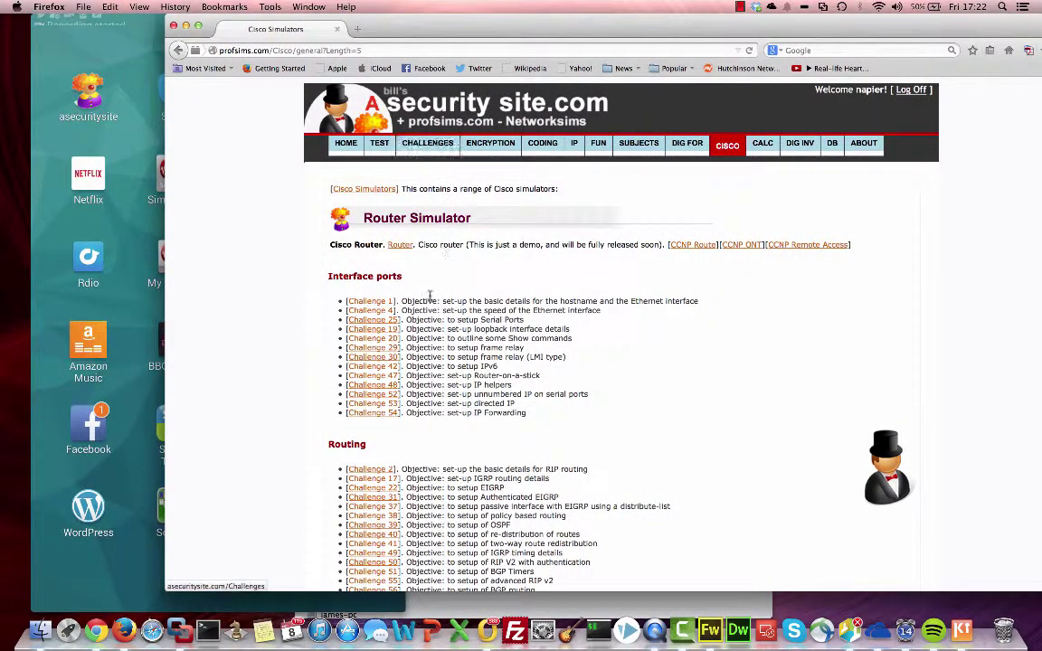
Step: Open Challenge 1 on hostname and Ethernet setup, review its Challenge and Details tabs, then return to the Simulator
left_click(378, 304)
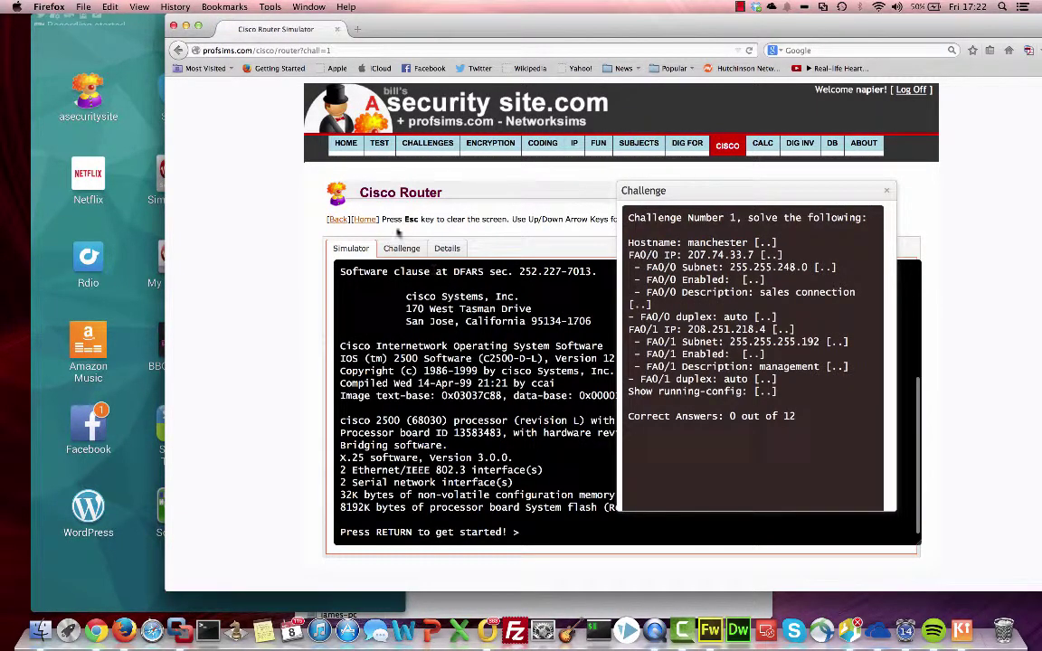
left_click(401, 248)
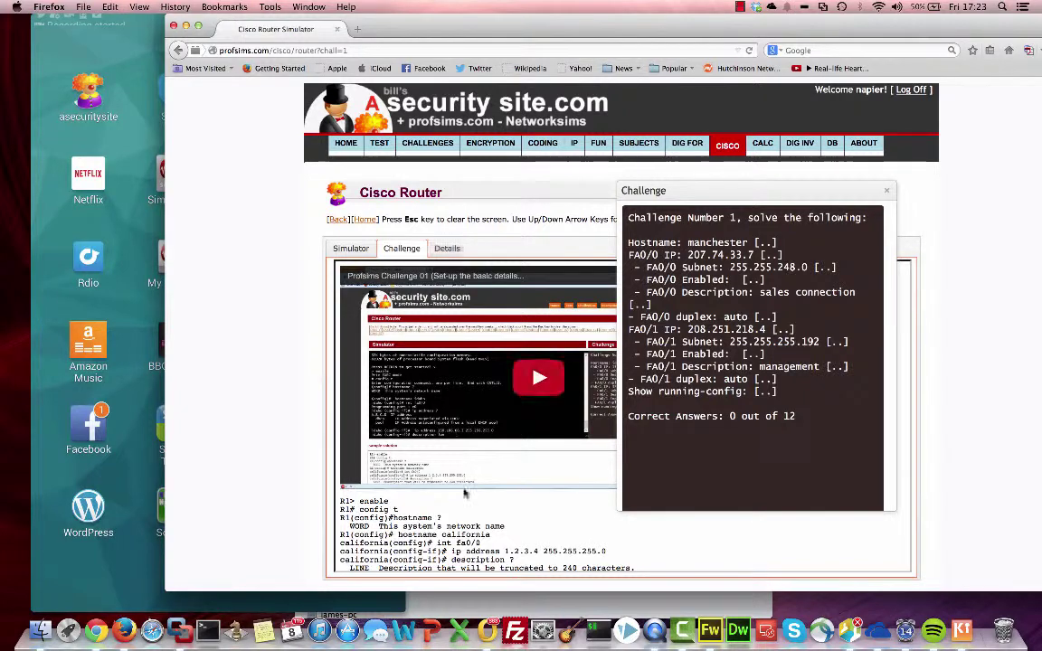
scroll(486, 553, "down", 5)
scroll(439, 497, "up", 5)
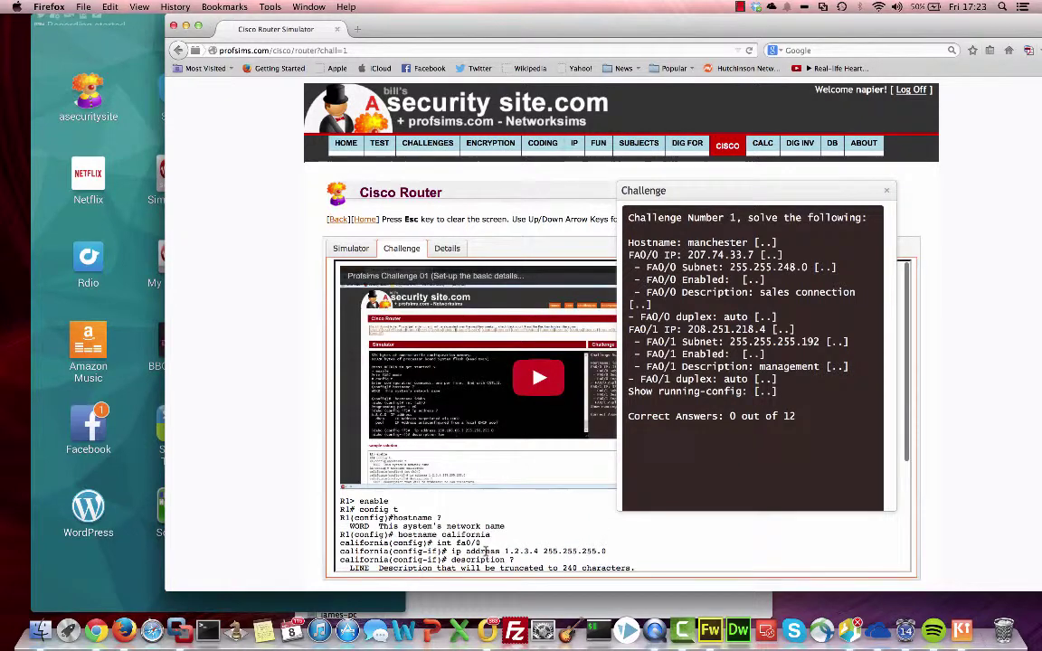
left_click(402, 249)
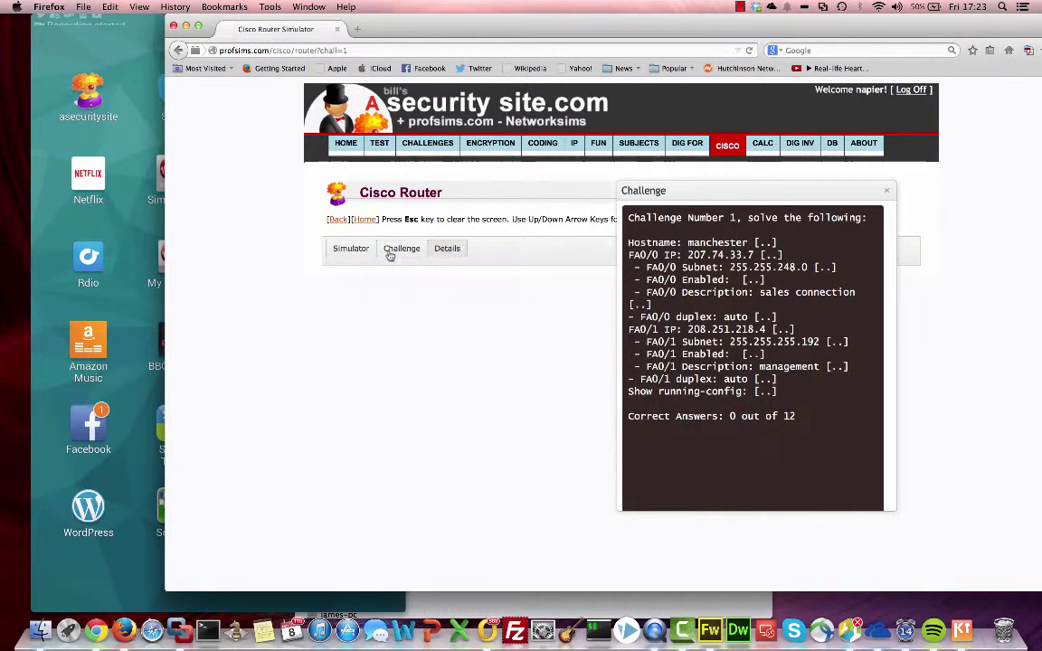
left_click(447, 249)
left_click(402, 248)
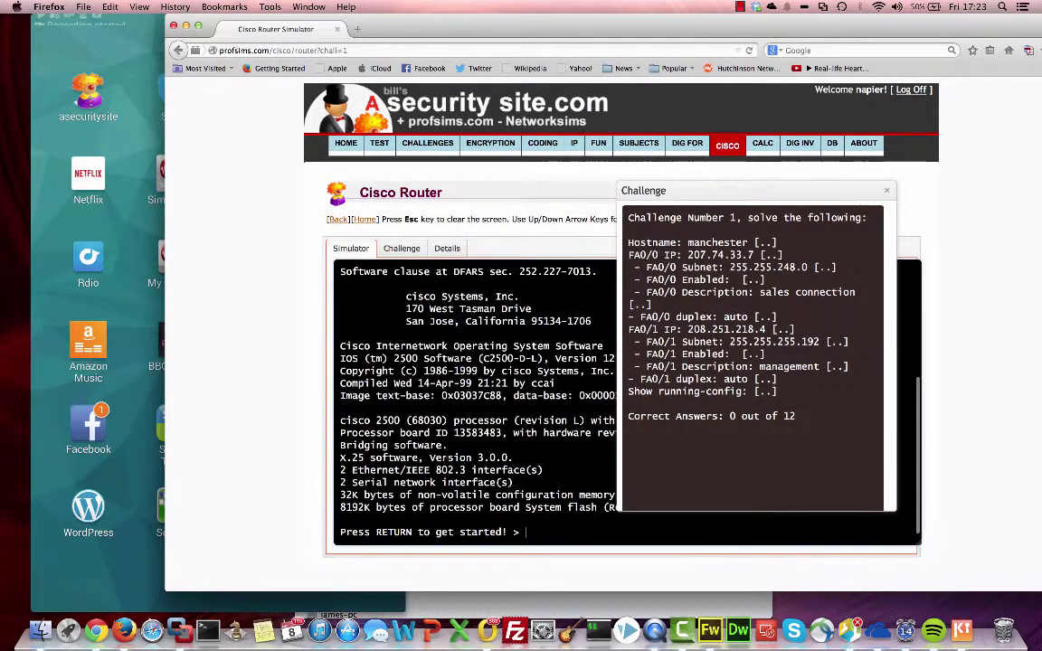
Step: Boot the router console and enter privileged and global configuration modes with enable and configure terminal
key("Return")
type("enab")
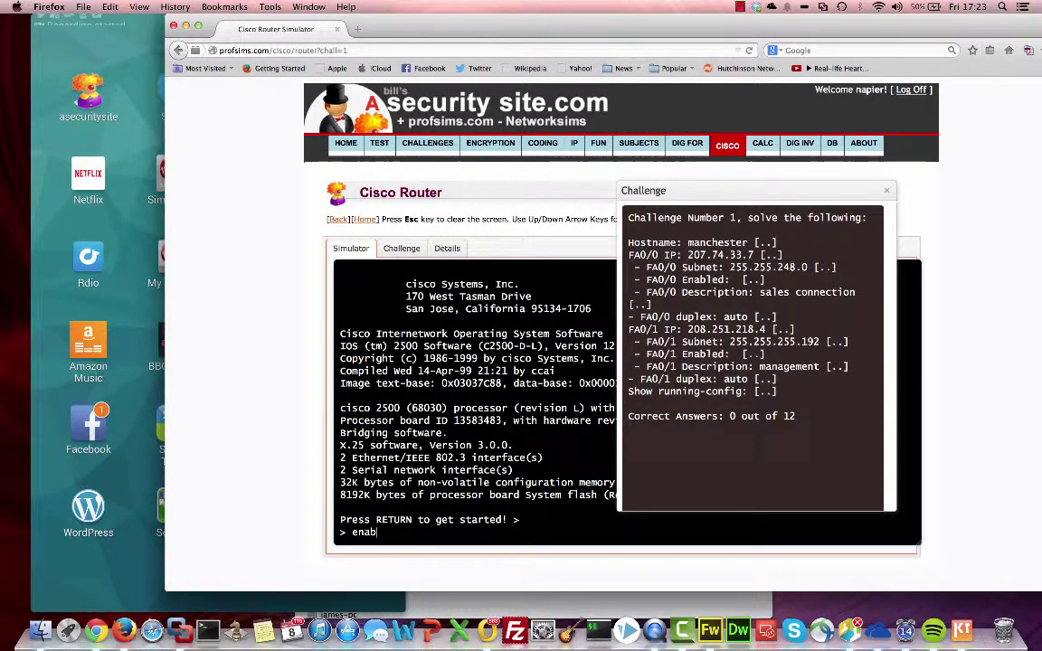
type("le")
key("Return")
type("conf")
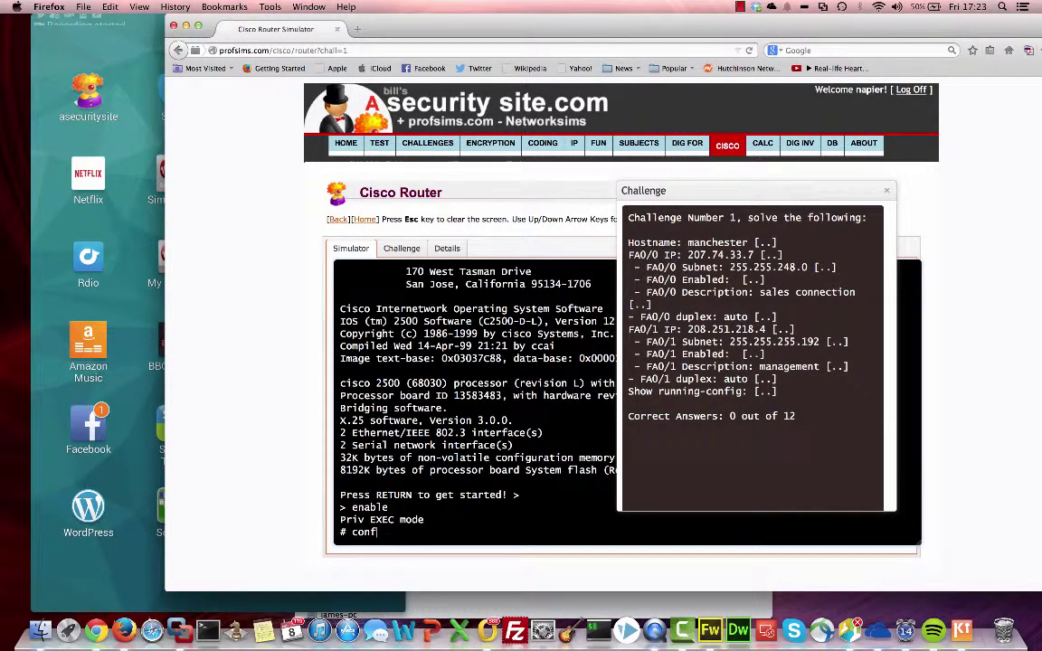
type("igure ter")
type("minal")
key("Return")
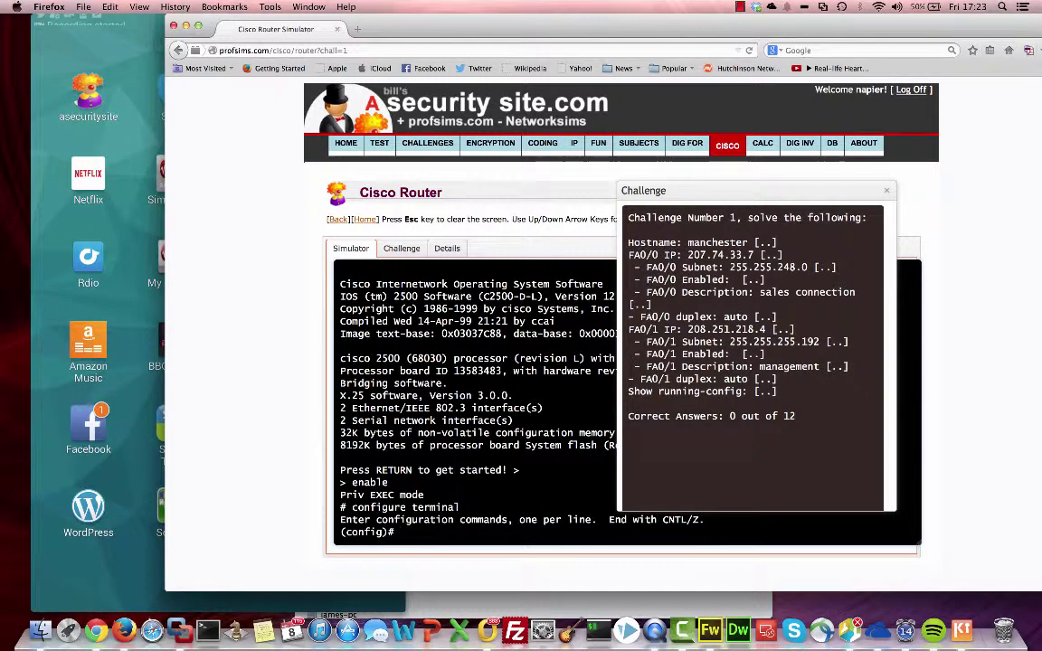
Step: Set the router hostname to manchester, checking the hostname help options first
type("int fa0")
key("BackSpace")
key("BackSpace")
key("BackSpace")
type("ho")
type("stname ?")
key("Return")
type("?")
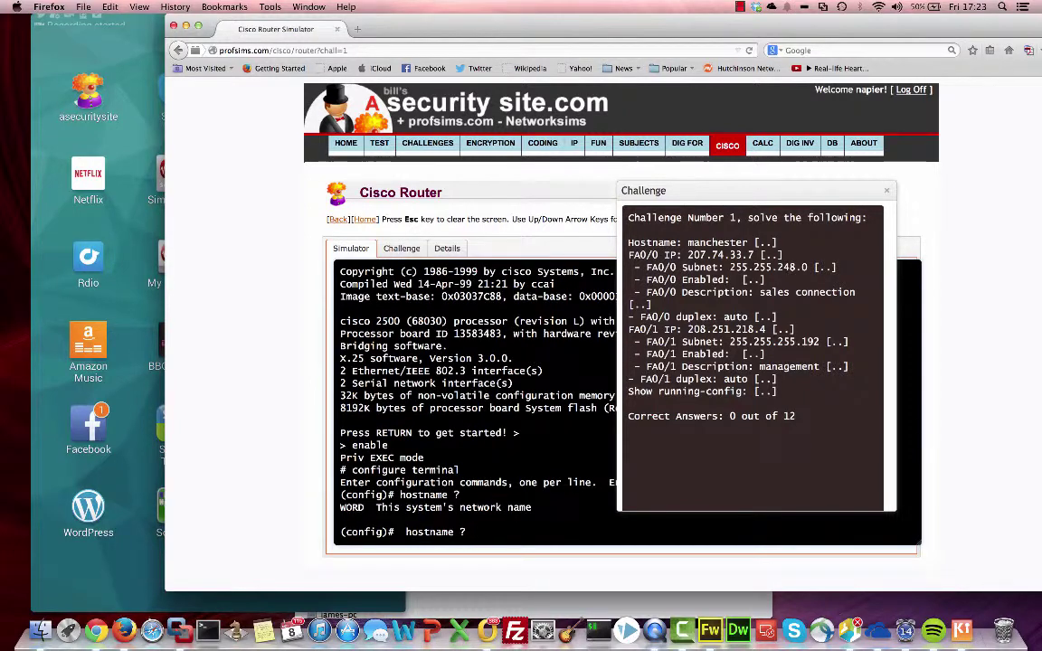
key("BackSpace")
type("manchester")
key("Return")
Step: On interface fa0/0, set IP address 207.74.33.7 with mask 255.255.248.0, correcting a wrong mask
type("int ")
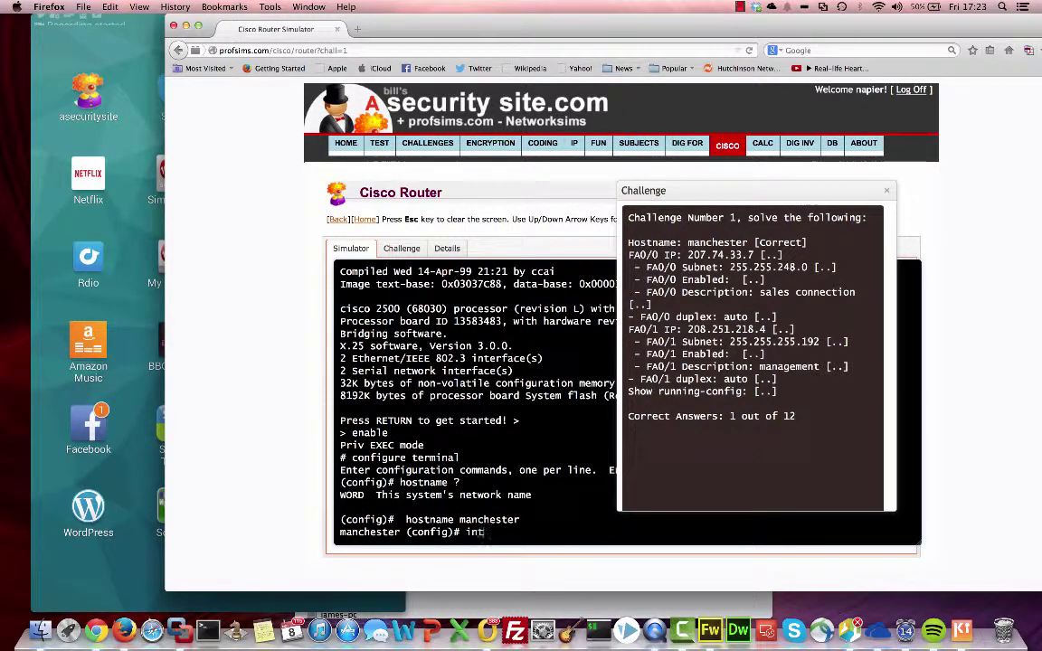
type("fa0/0")
key("Return")
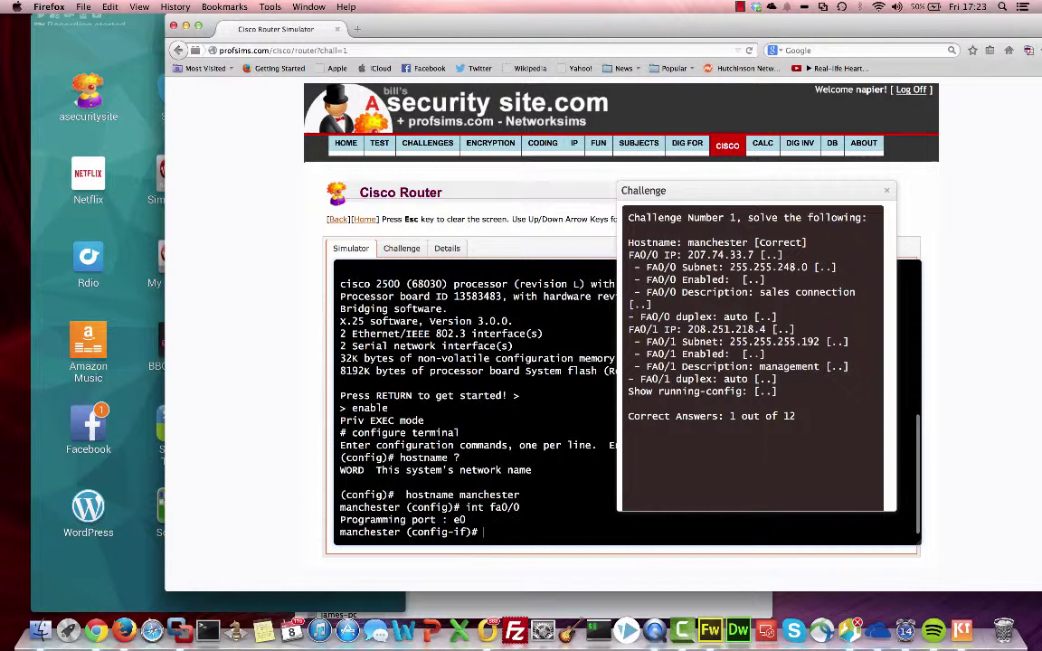
type("ip a")
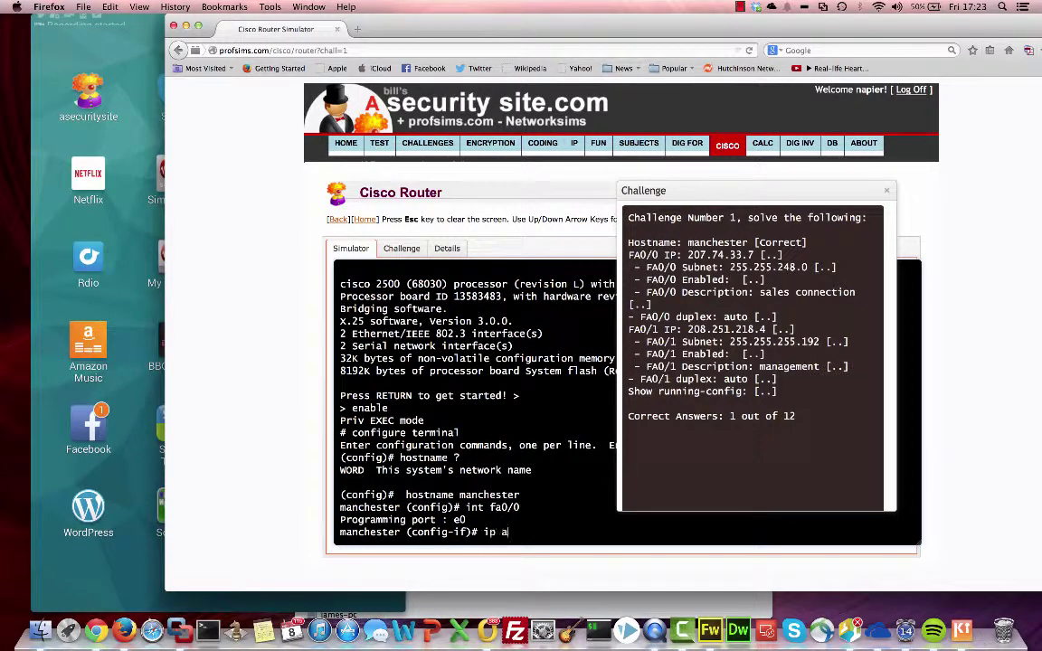
type("ddre")
type("33.7 2")
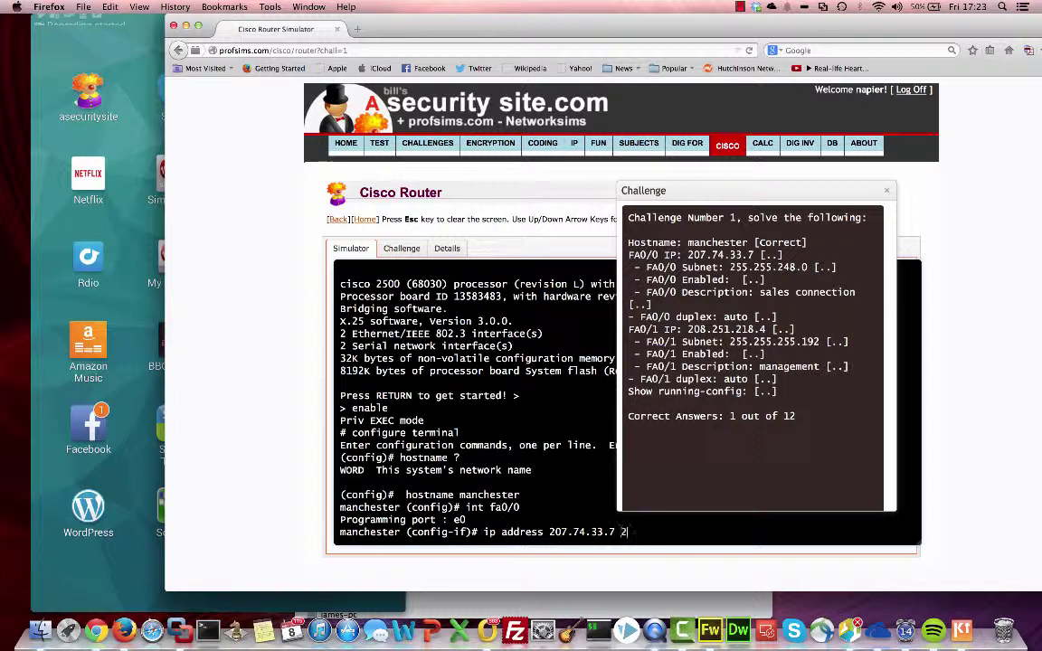
type("55")
key("Return")
key("Up")
key("BackSpace")
key("BackSpace")
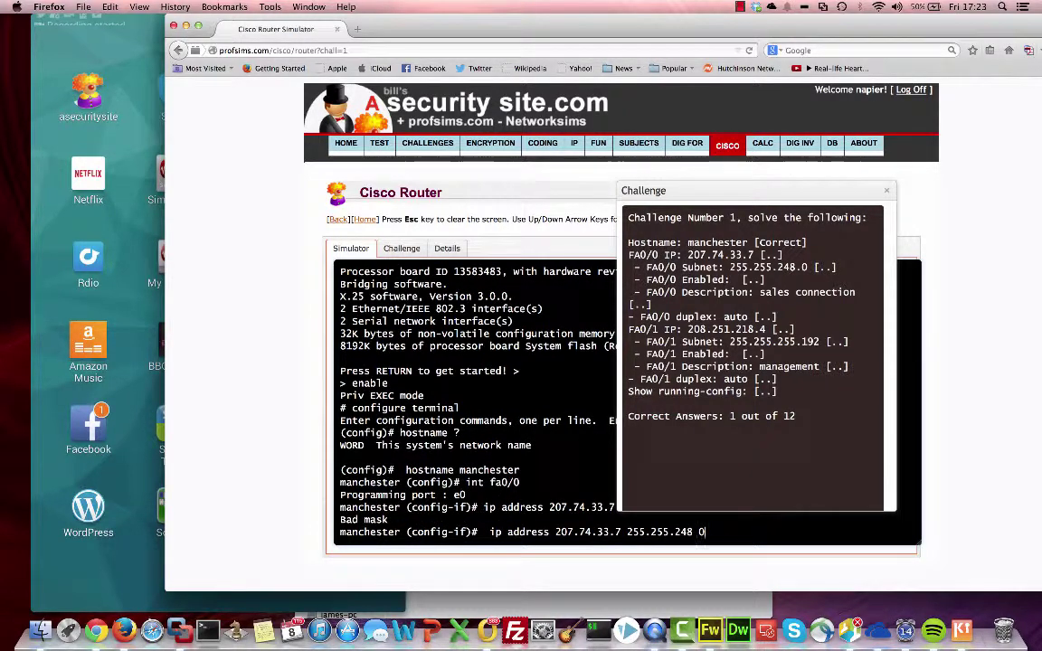
key("Return")
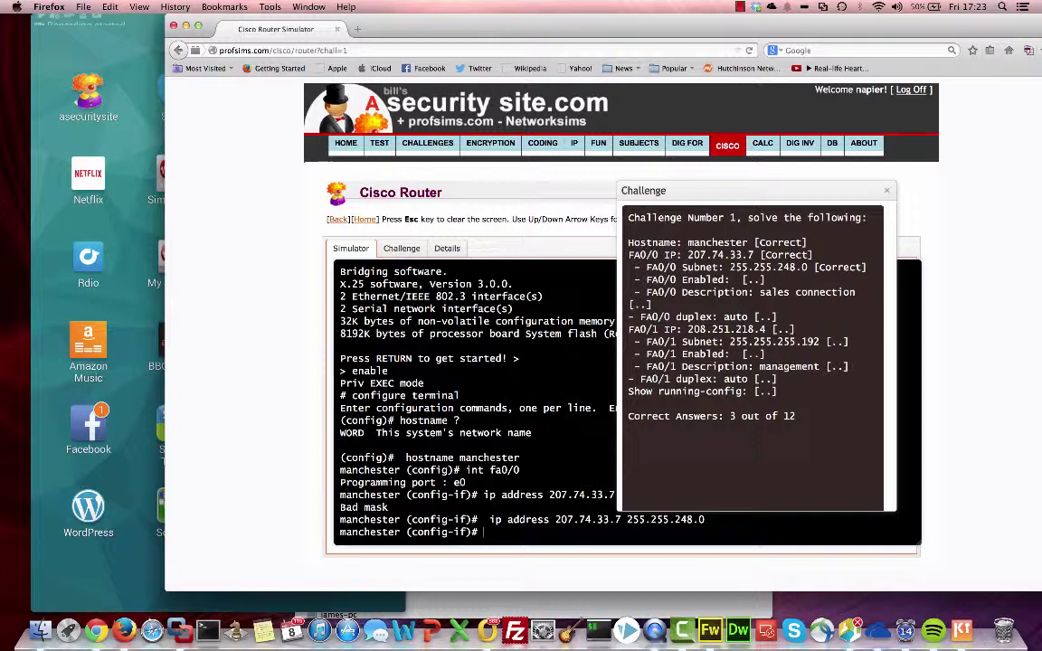
Step: Enable fa0/0 with no shutdown and exit interface configuration mode
type("no shutodw")
key("BackSpace")
type("down")
key("Return")
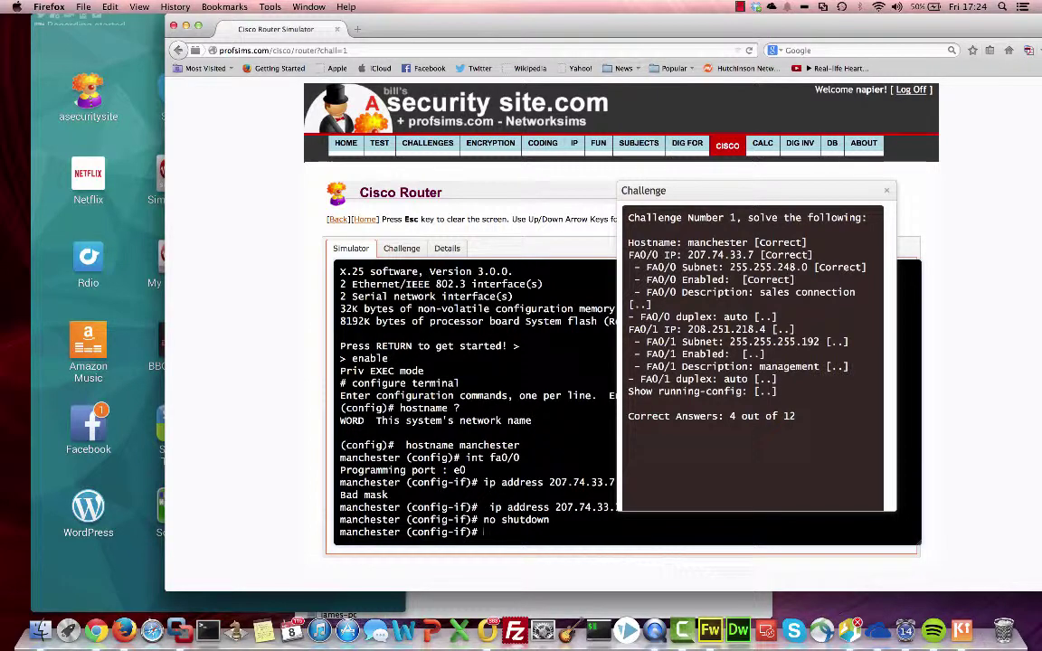
type("exit")
key("Return")
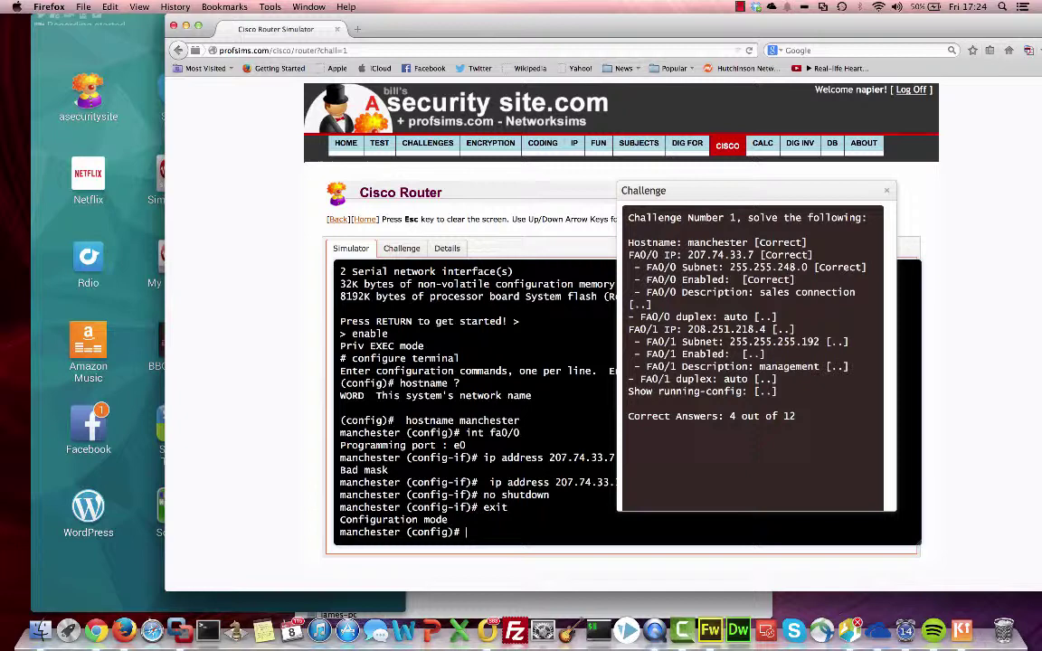
type("esit")
Step: Exit global configuration mode back to privileged mode
key("Return")
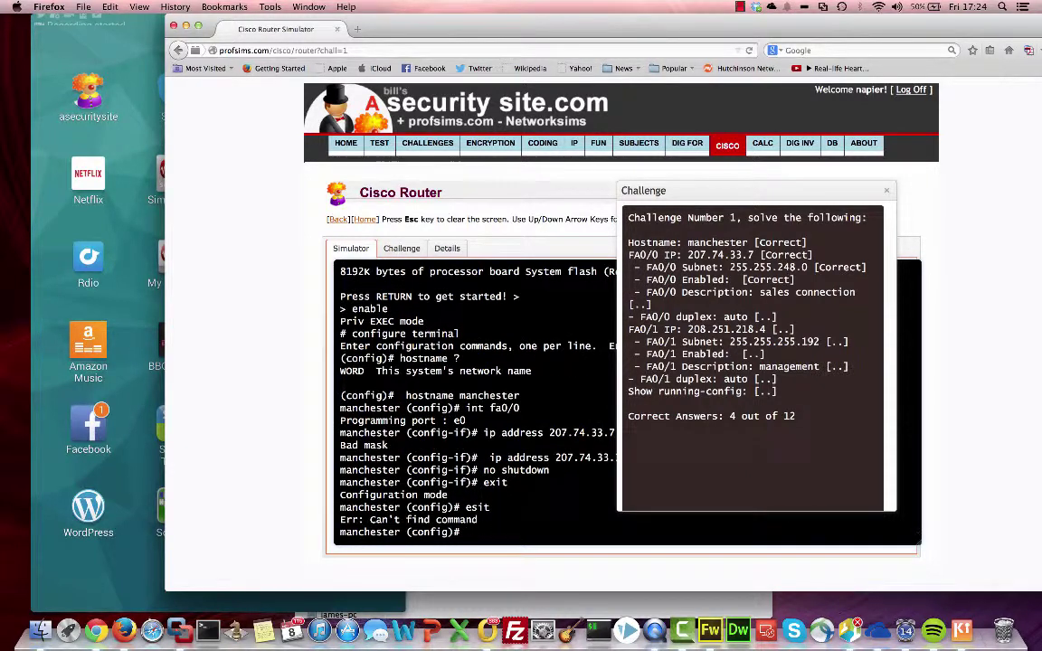
type("exit")
key("Return")
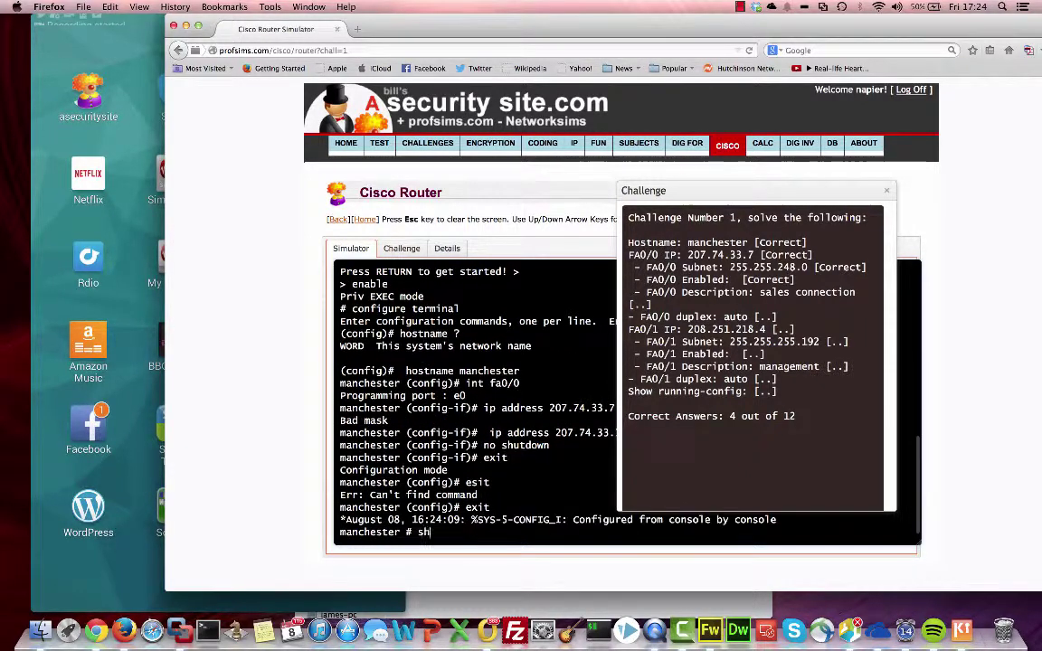
Step: Run show running-config and scroll through the output to review it
type("shor")
key("BackSpace")
type("w runn")
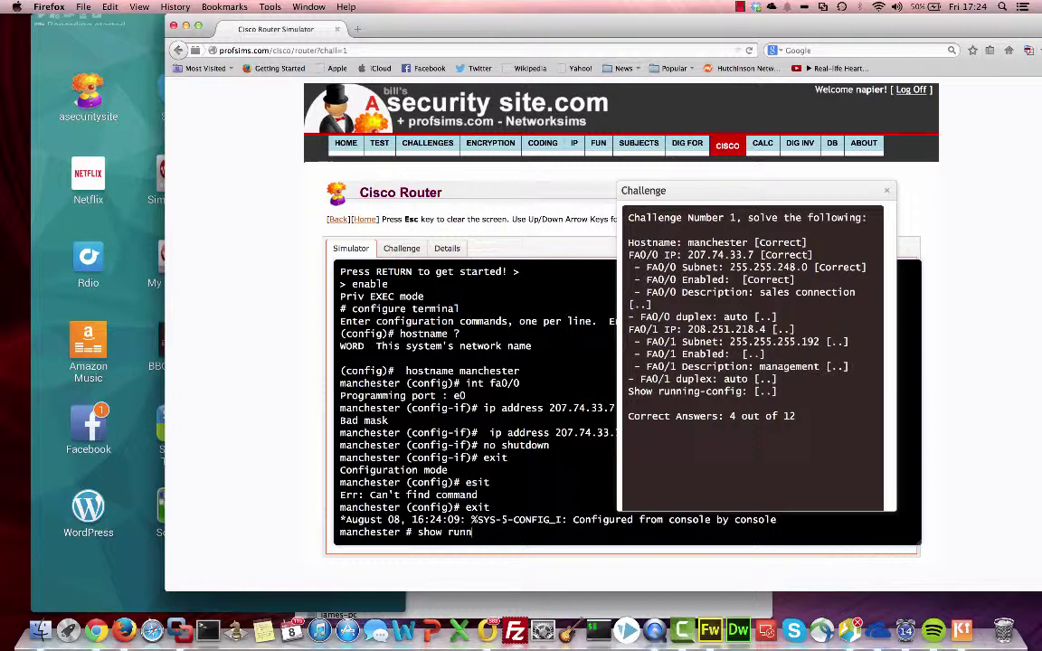
type("ing")
key("Return")
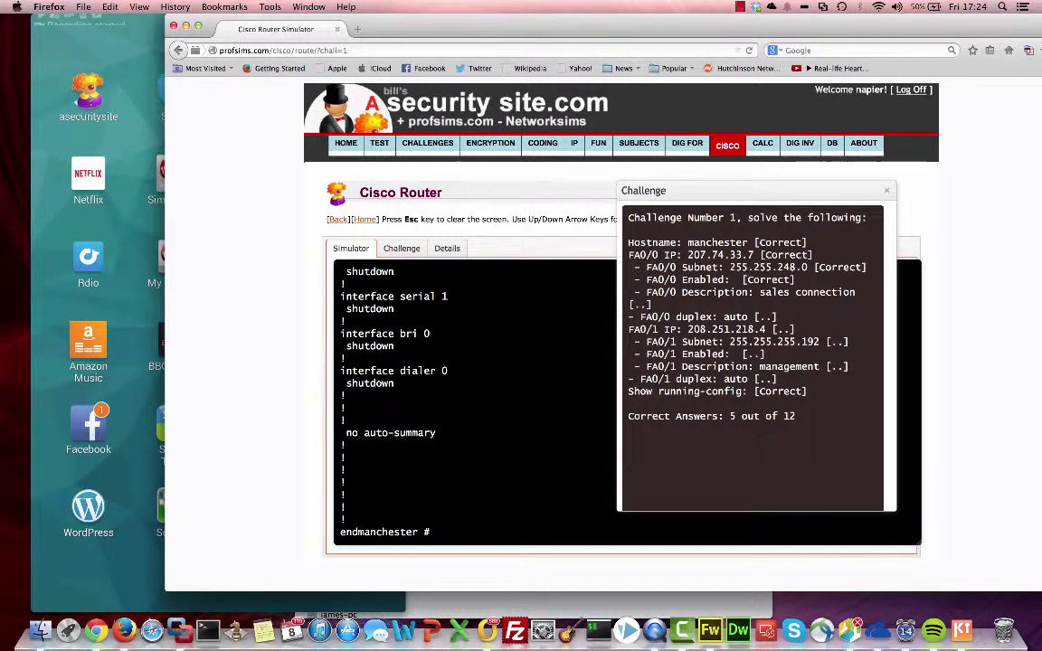
scroll(470, 402, "up", 10)
scroll(471, 403, "up", 5)
scroll(471, 402, "up", 3)
scroll(471, 402, "down", 2)
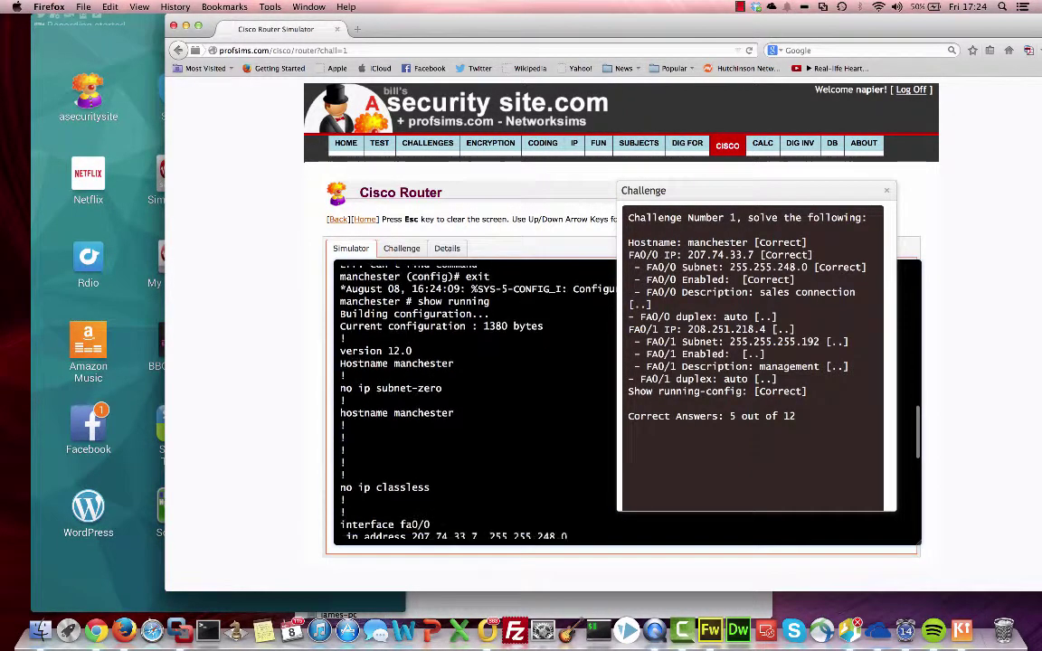
scroll(470, 403, "down", 2)
scroll(470, 402, "up", 5)
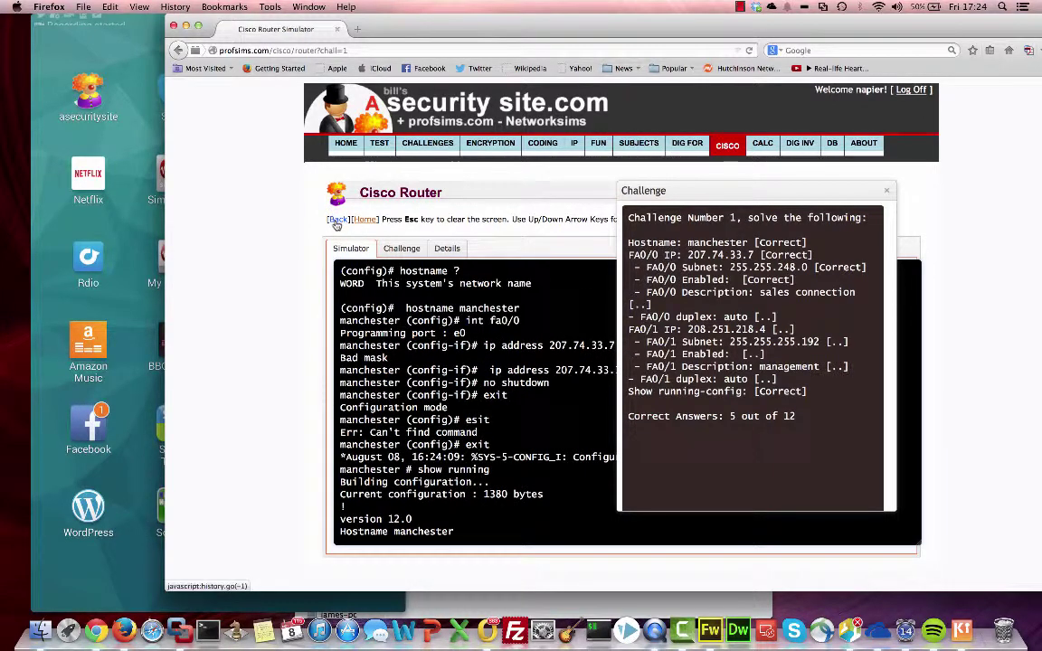
Step: Return to the Router Simulator challenge list and bring the QuickTime cisco04.mp4 window forward
left_click(336, 222)
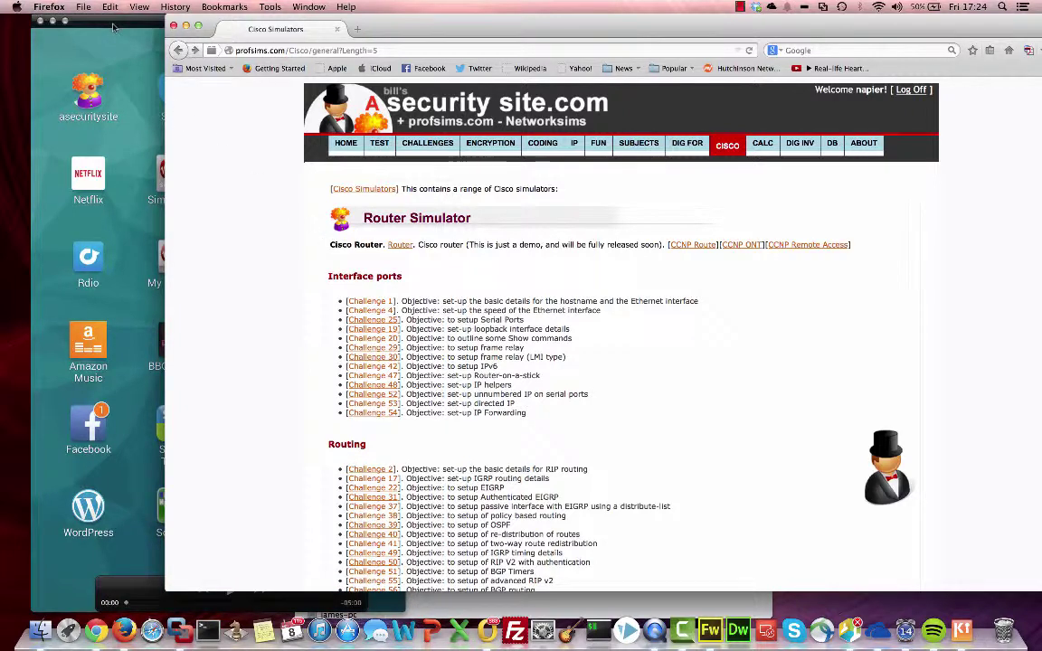
left_click(113, 27)
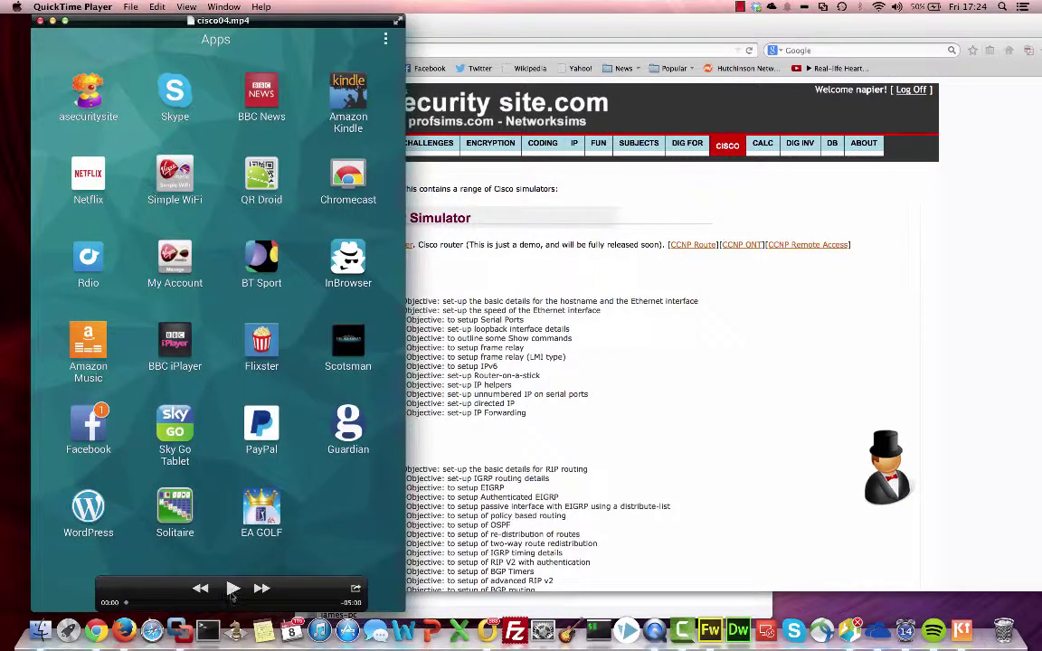
Step: Play the cisco04.mp4 tablet router-challenge demo, then open the ProfSIMs desktop package
left_click(233, 589)
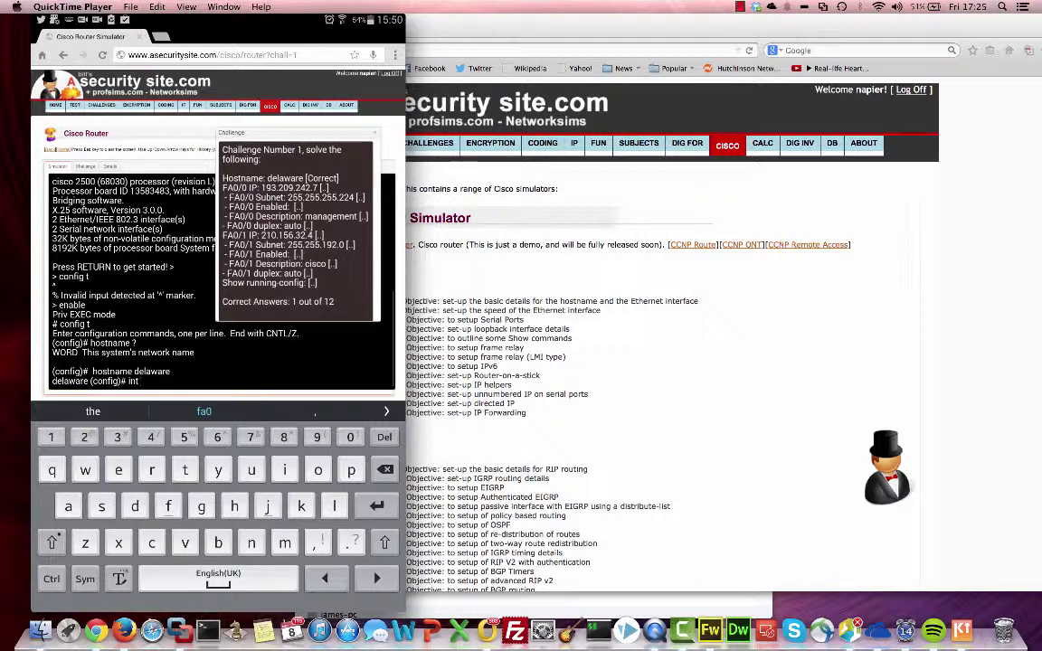
type("fa0")
left_click(51, 541)
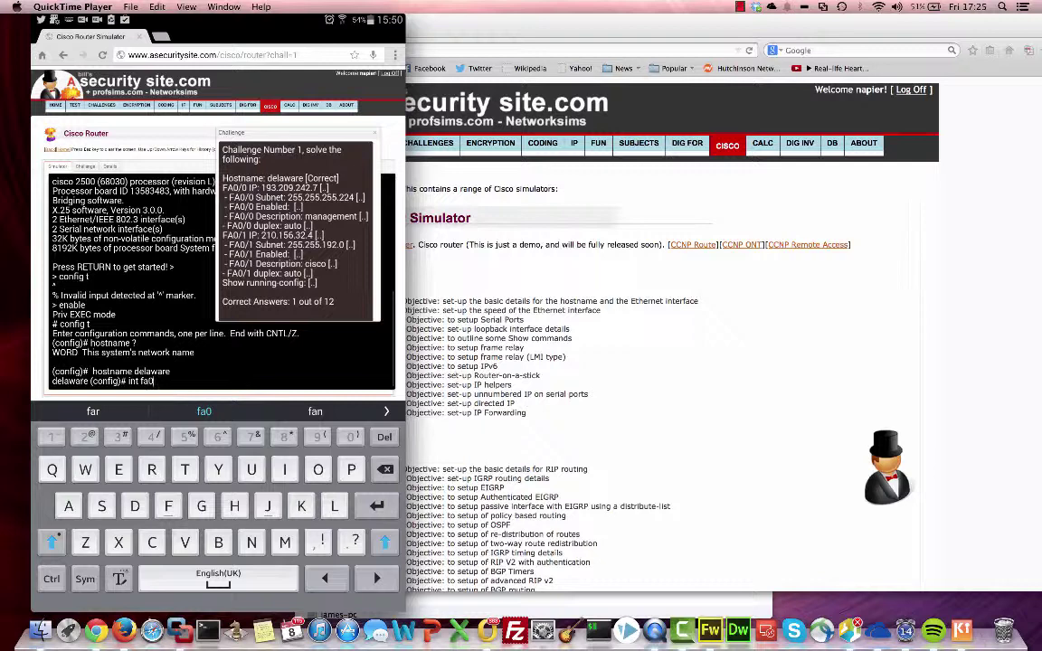
left_click(85, 579)
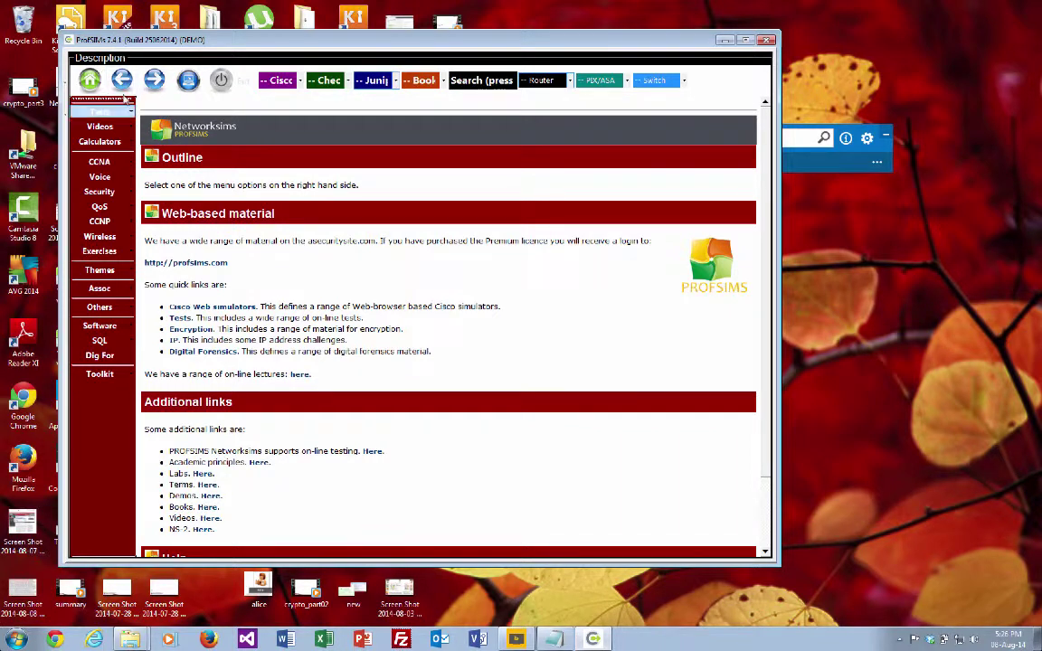
Step: Open CCNA > CCNA in ProfSIMs and scroll down to the 6 Cisco IOS challenges section
left_click(113, 165)
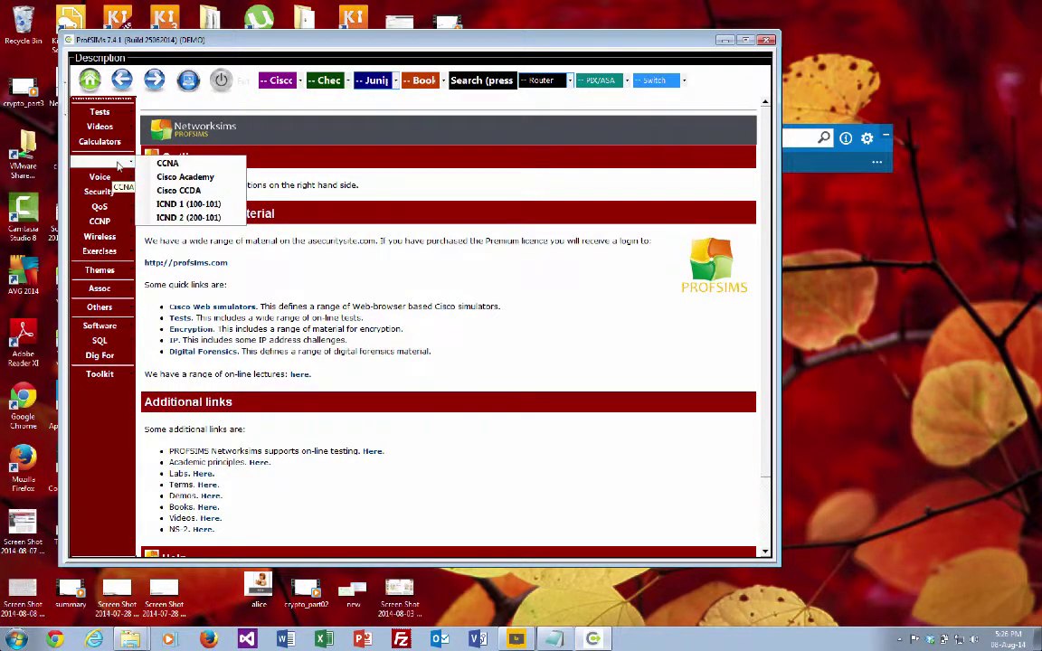
left_click(170, 164)
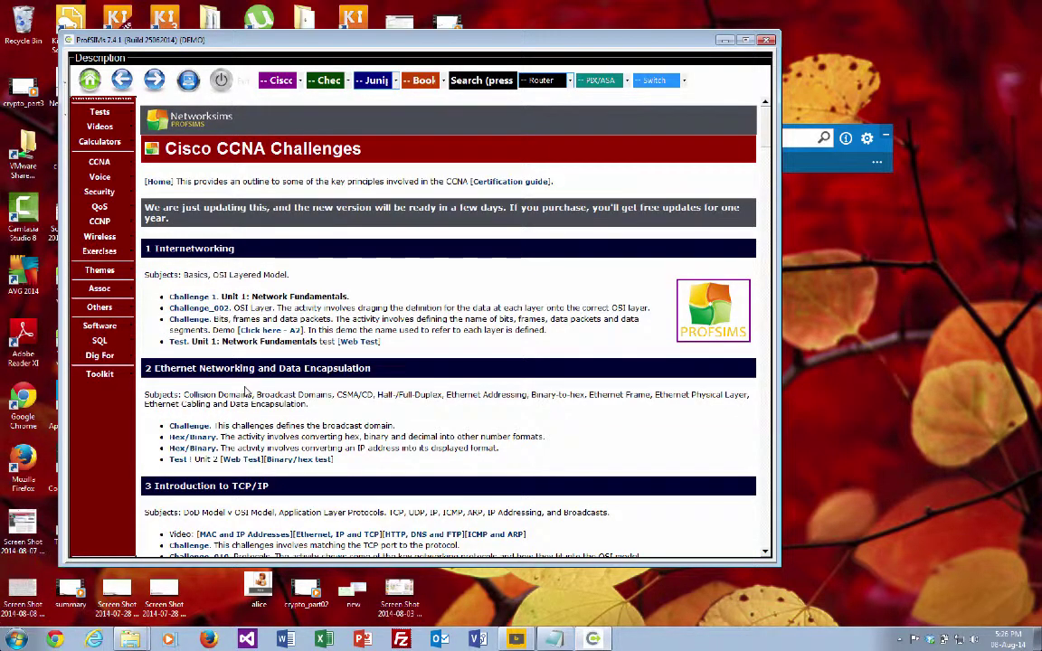
scroll(316, 403, "down", 3)
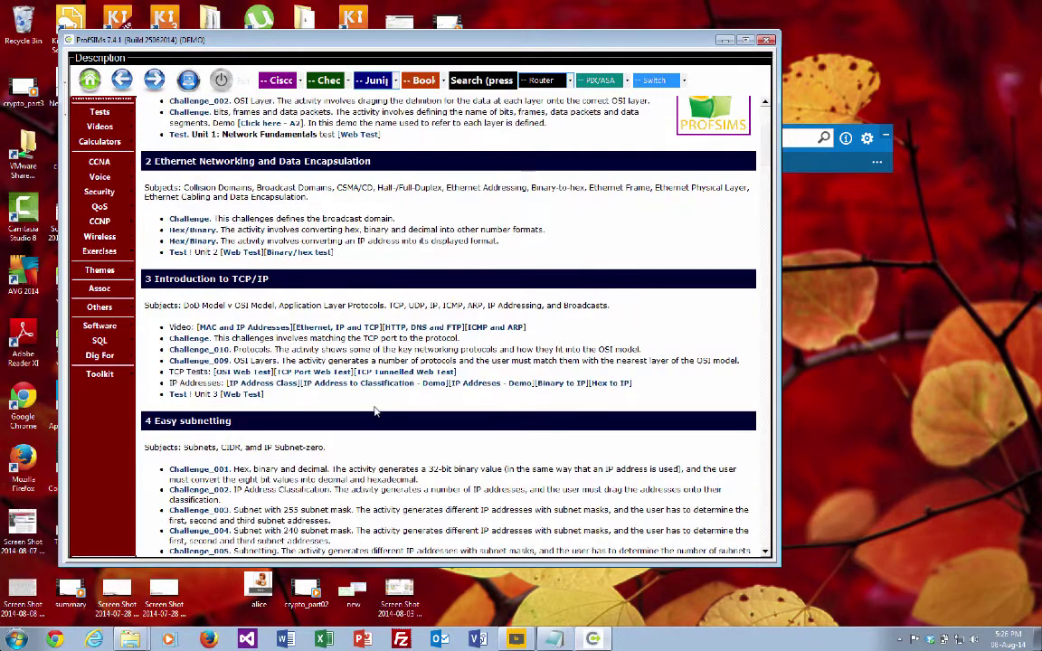
scroll(376, 412, "down", 2)
scroll(376, 412, "down", 3)
scroll(375, 412, "down", 2)
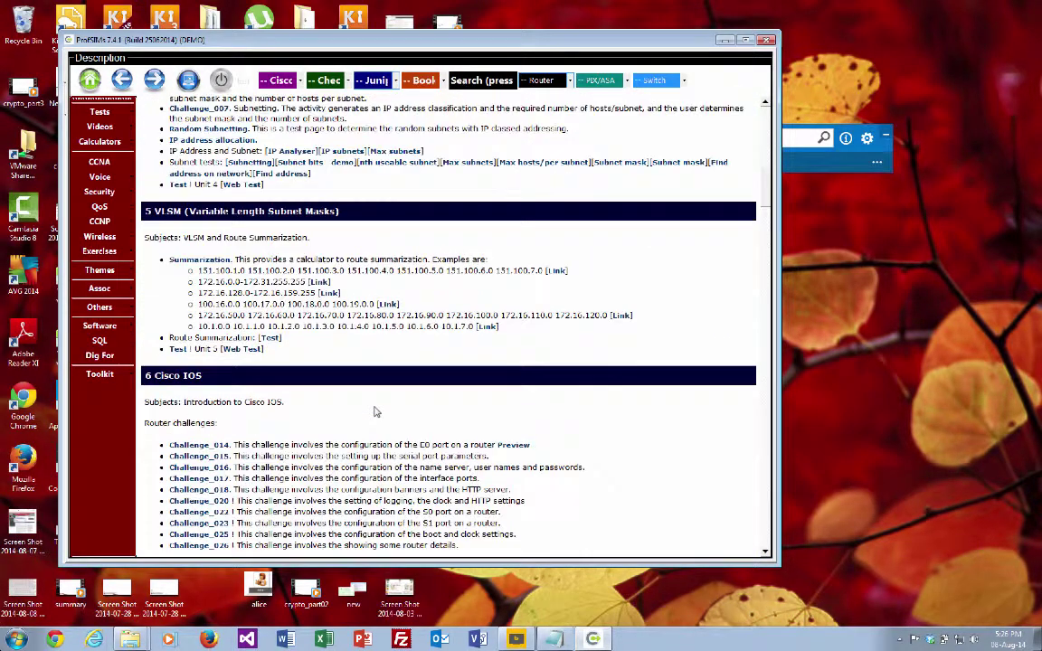
scroll(375, 411, "down", 1)
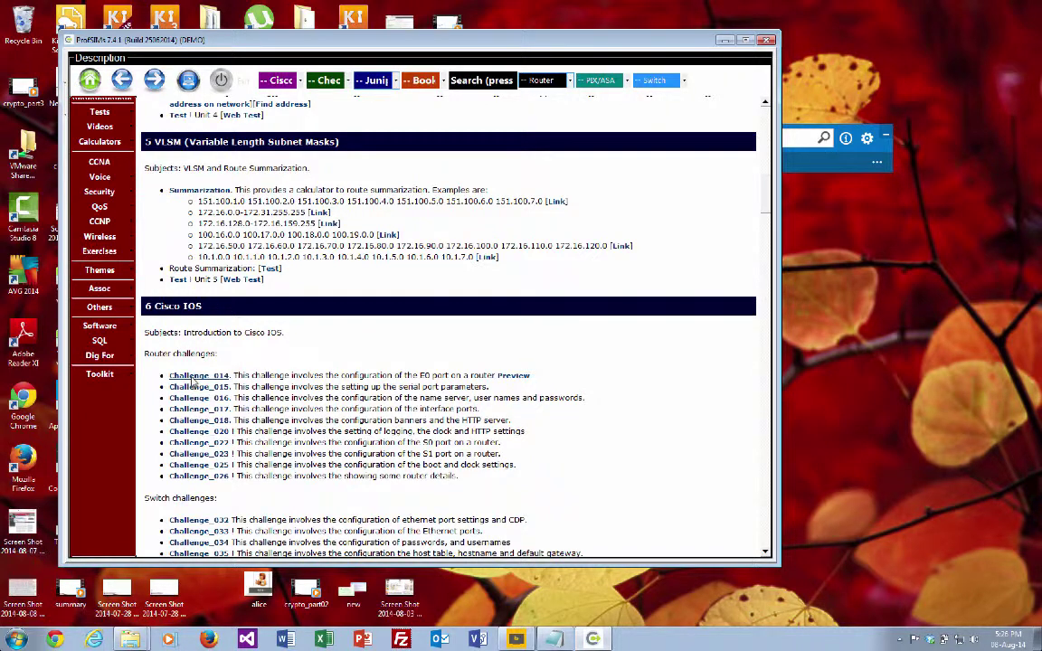
Step: Start Challenge_014, move the Information panel aside and maximize the simulator
left_click(192, 379)
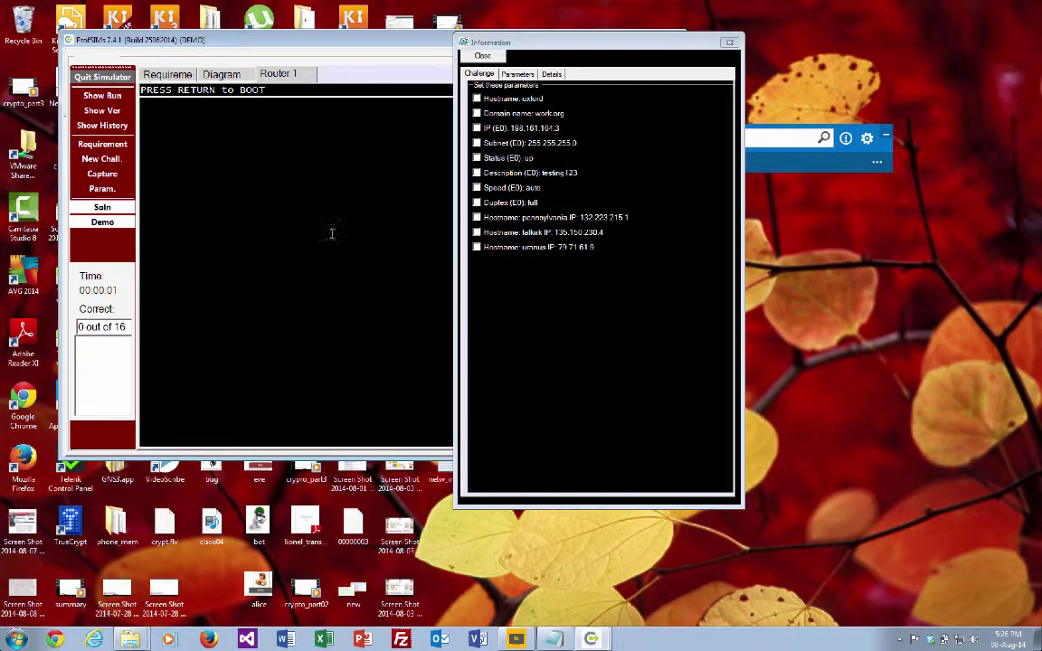
left_click_drag(575, 60, 625, 84)
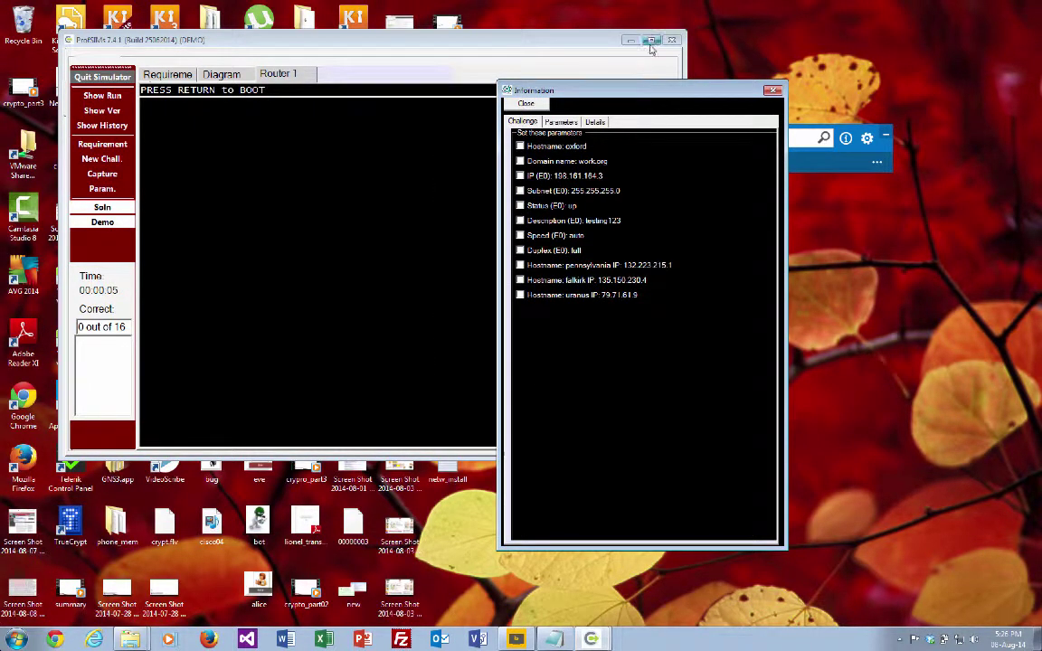
double_click(583, 43)
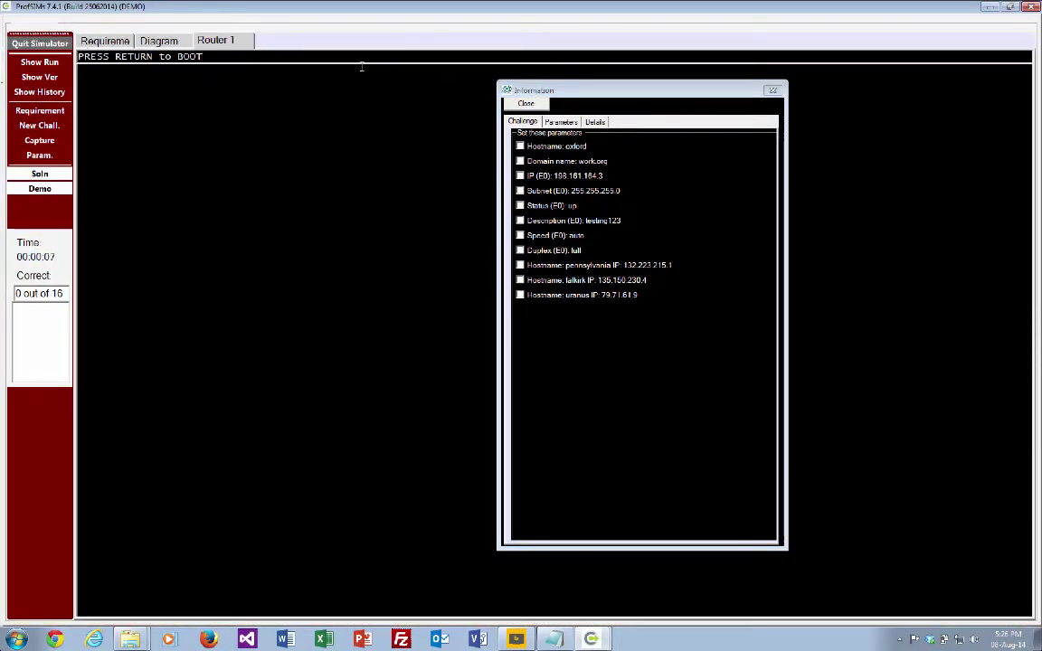
Step: Boot the router, enter enable and configure t, and set hostname oxford
key("Return")
type("enabl")
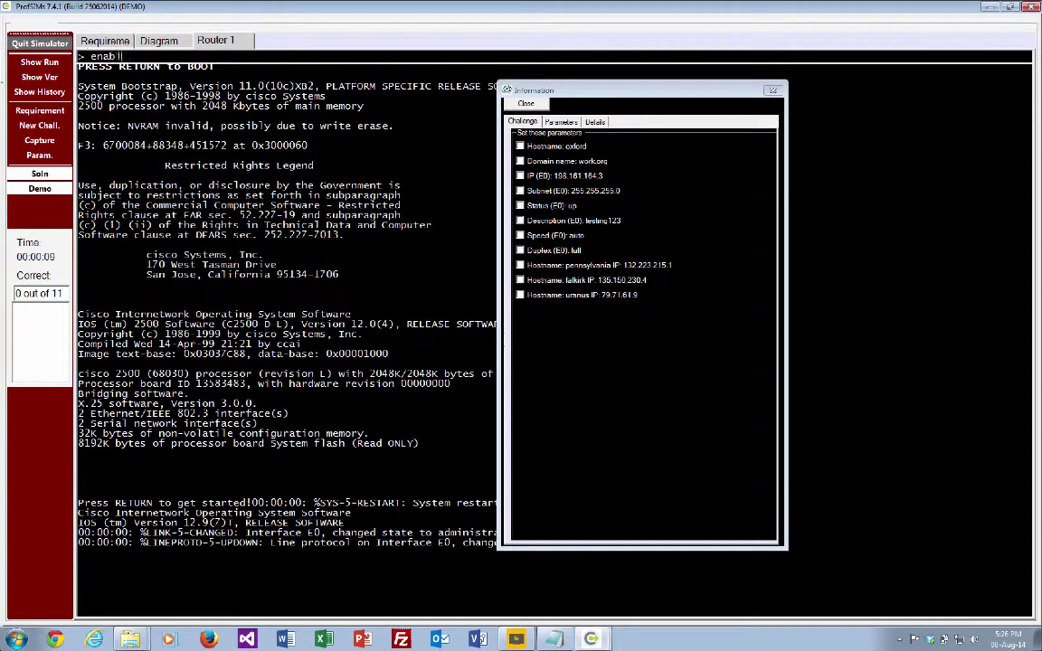
type("e")
key("Return")
type("configure t")
key("Return")
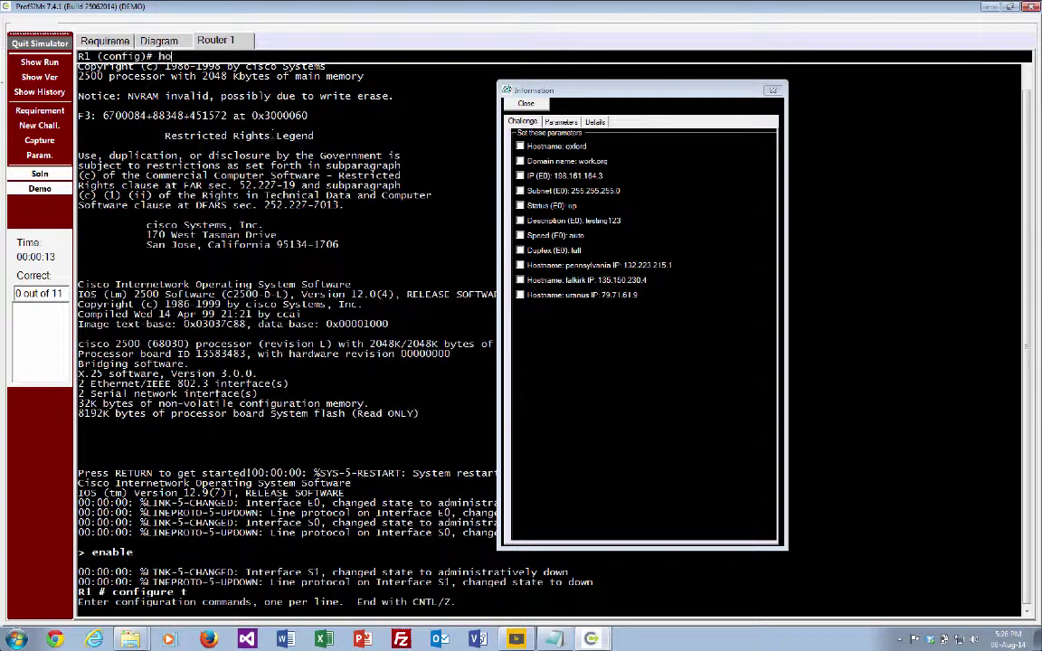
type("stn")
type(" ?")
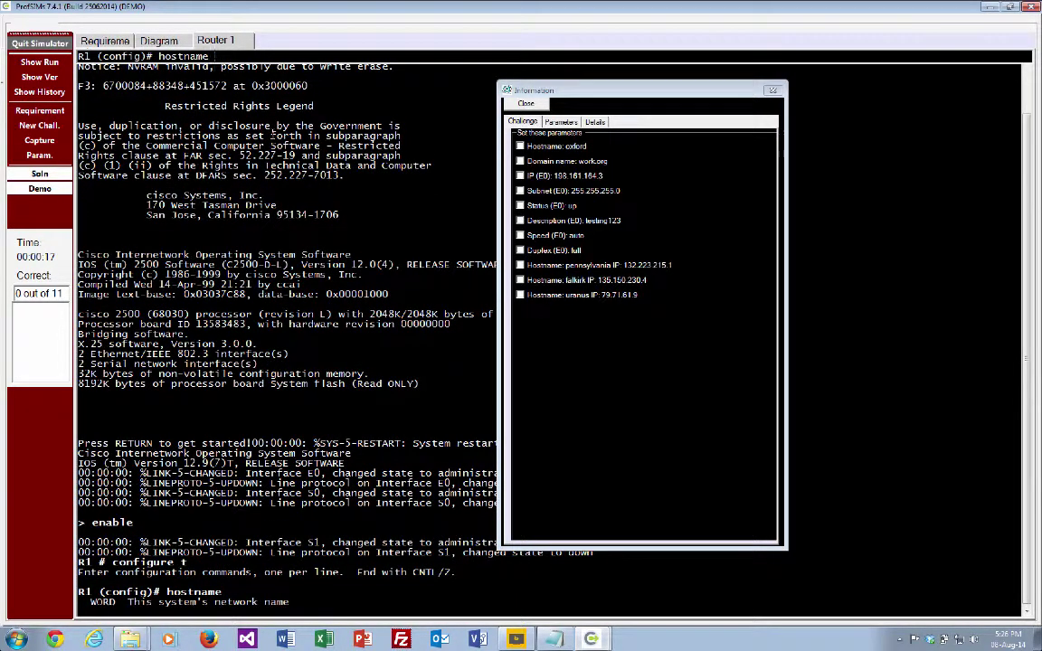
type("oxfo")
type("rd")
key("Return")
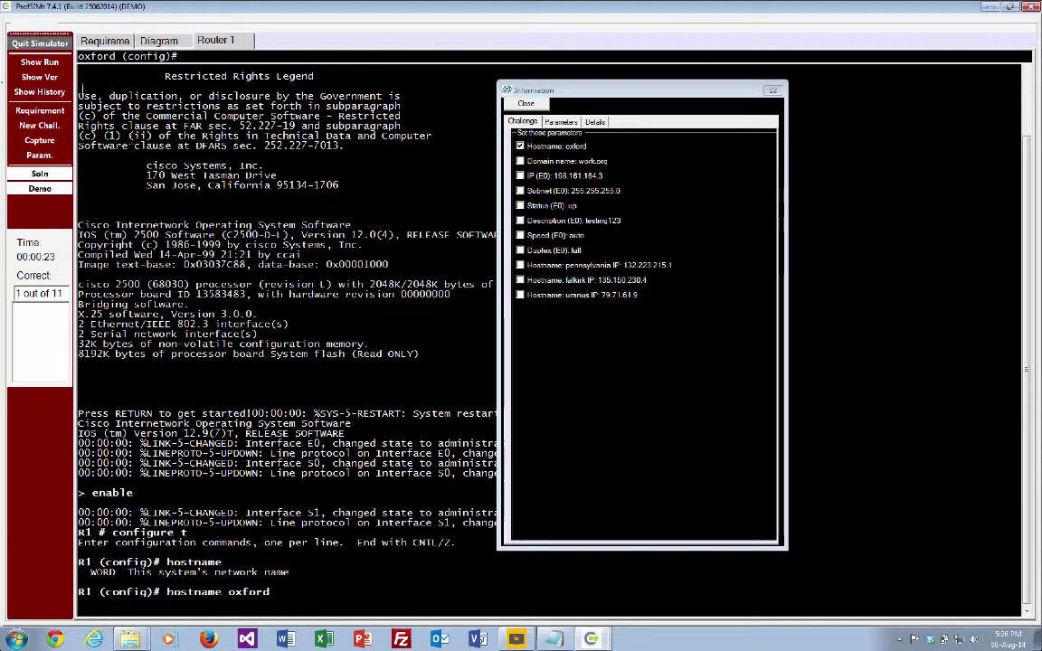
Step: View the Router 1 running configuration showing hostname oxford, then close it via its system menu
left_click(40, 62)
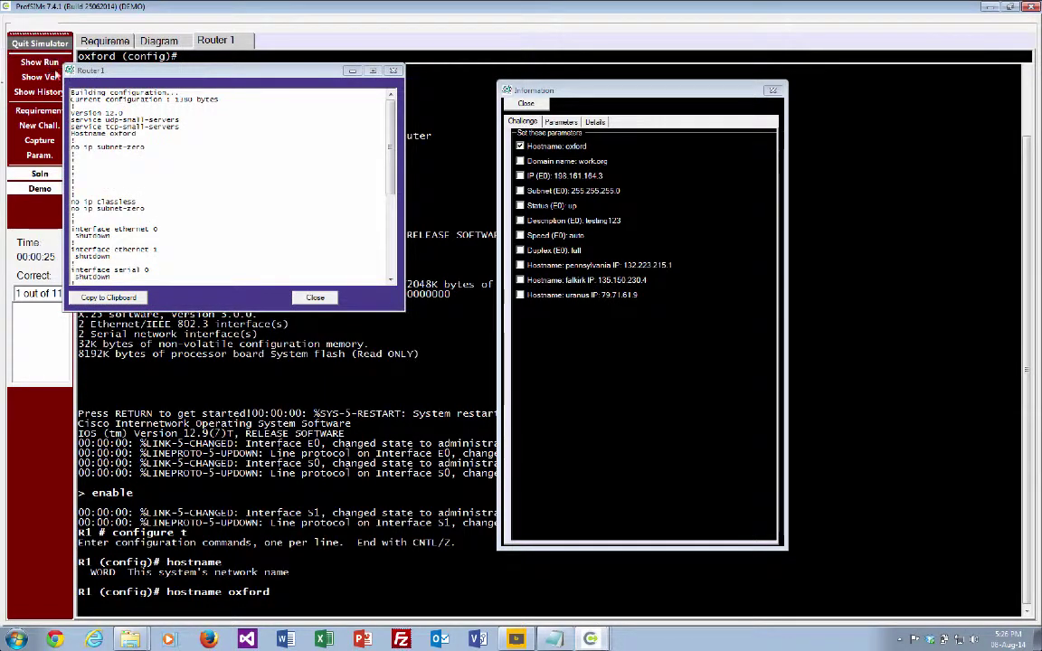
left_click(46, 92)
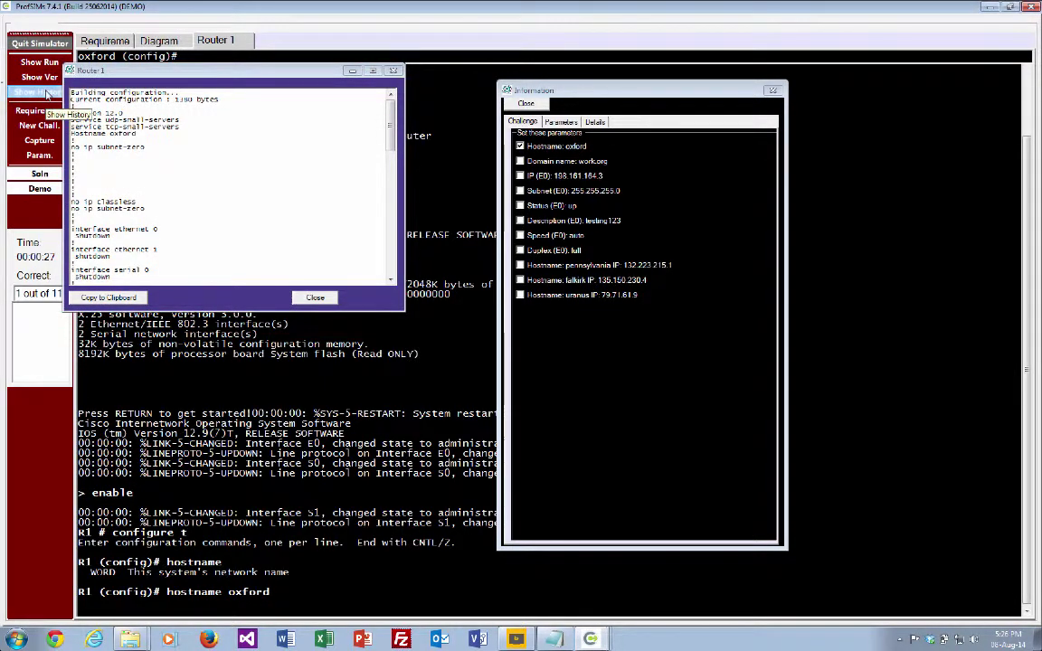
left_click(68, 69)
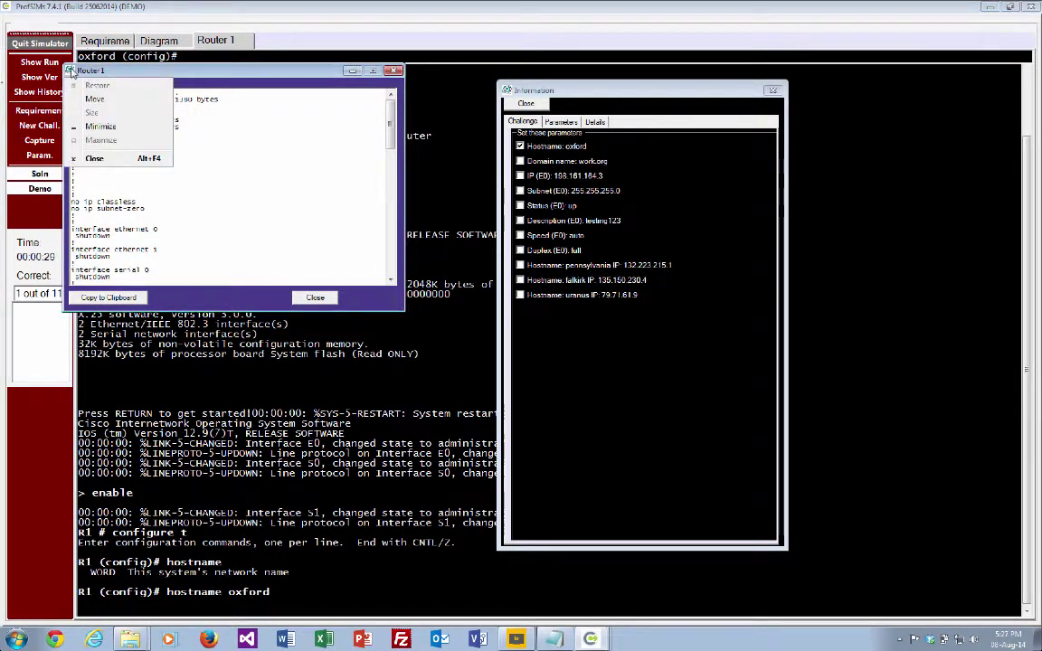
left_click(120, 155)
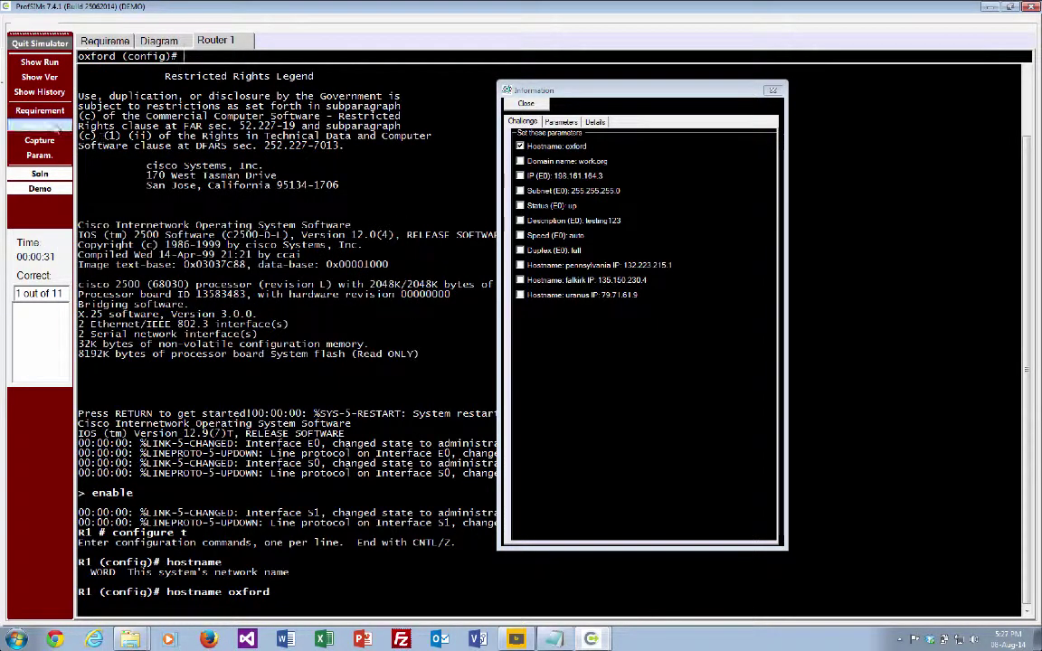